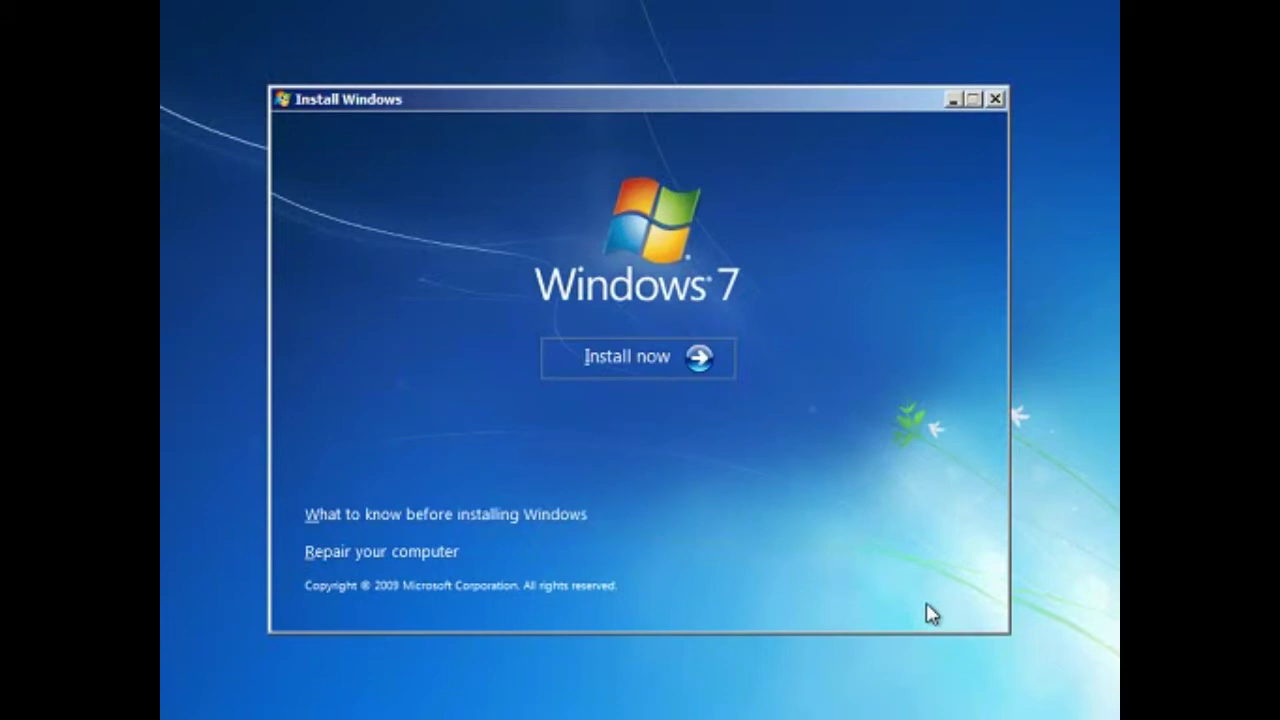
Start the install with Windows 7 Ultimate x64 as the edition, advancing to the license terms
{"action": "left_click", "coordinate": [657, 361]}
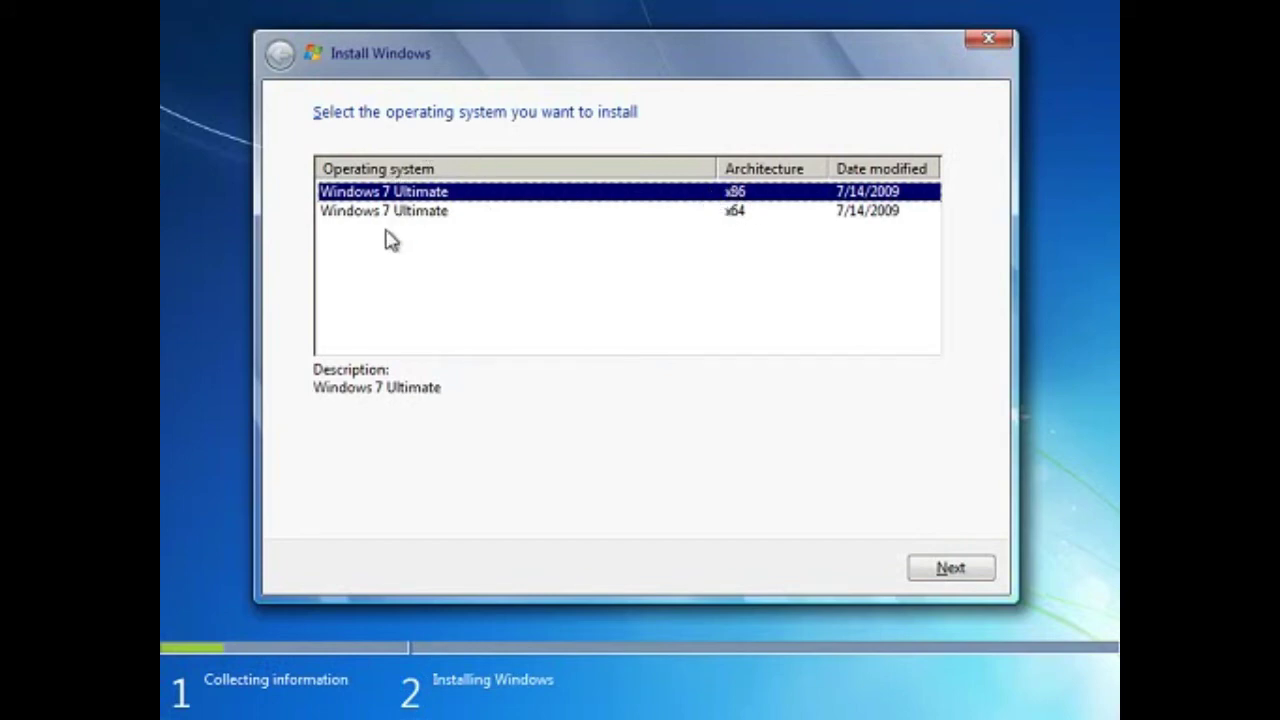
{"action": "left_click", "coordinate": [434, 214]}
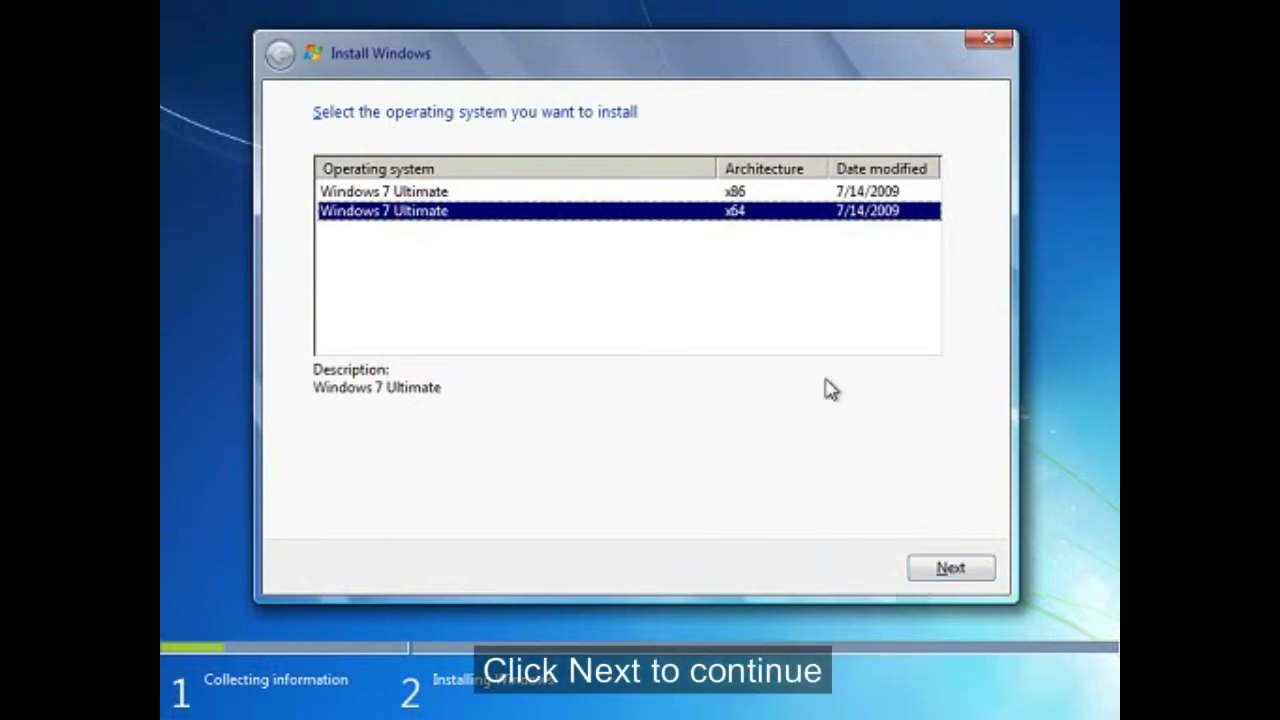
{"action": "left_click", "coordinate": [935, 570]}
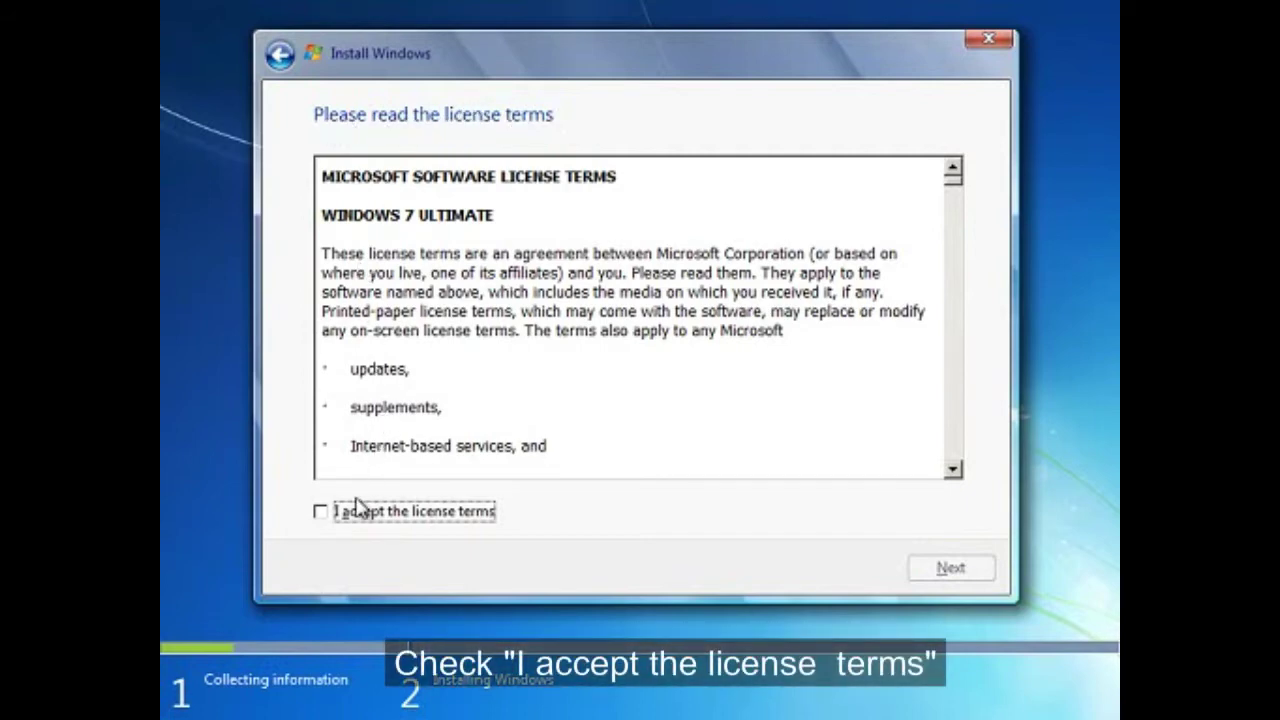
Tick 'I accept the license terms' and advance to the installation type page
{"action": "left_click", "coordinate": [321, 513]}
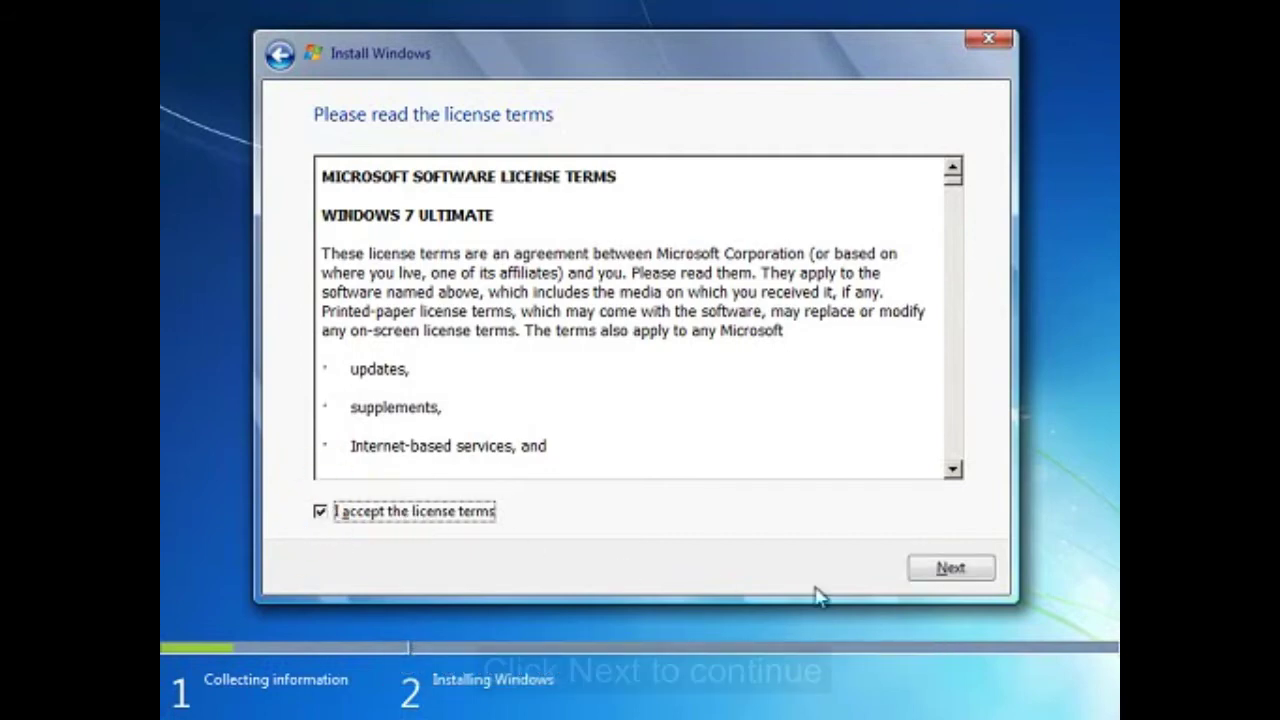
{"action": "left_click", "coordinate": [922, 572]}
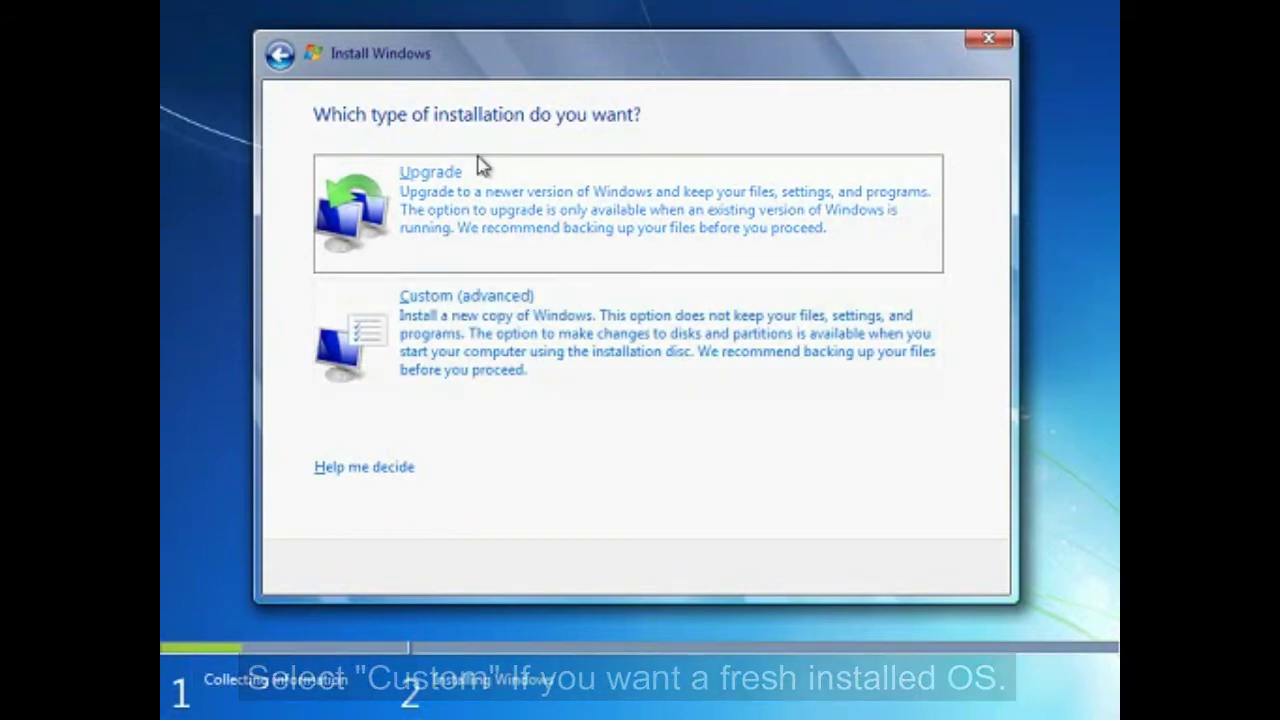
Choose Custom (advanced) and install Windows onto Disk 0's 25.0 GB unallocated space
{"action": "left_click", "coordinate": [443, 340]}
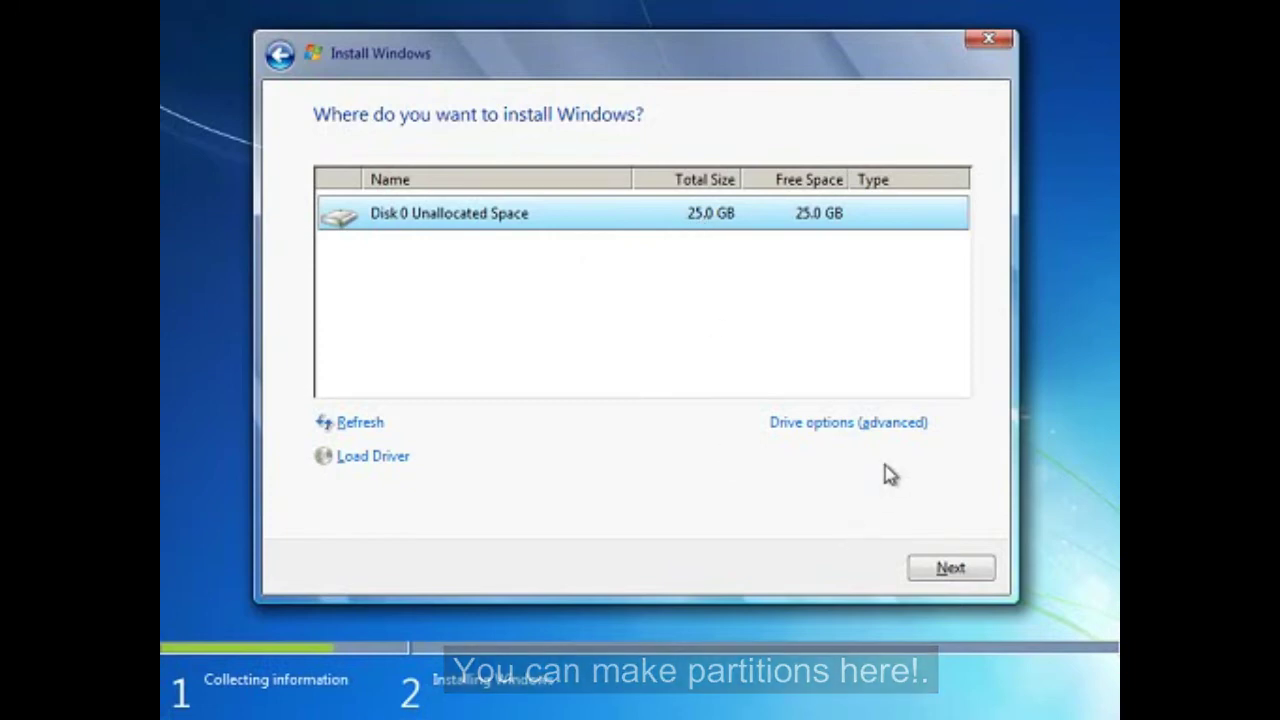
{"action": "left_click", "coordinate": [917, 425]}
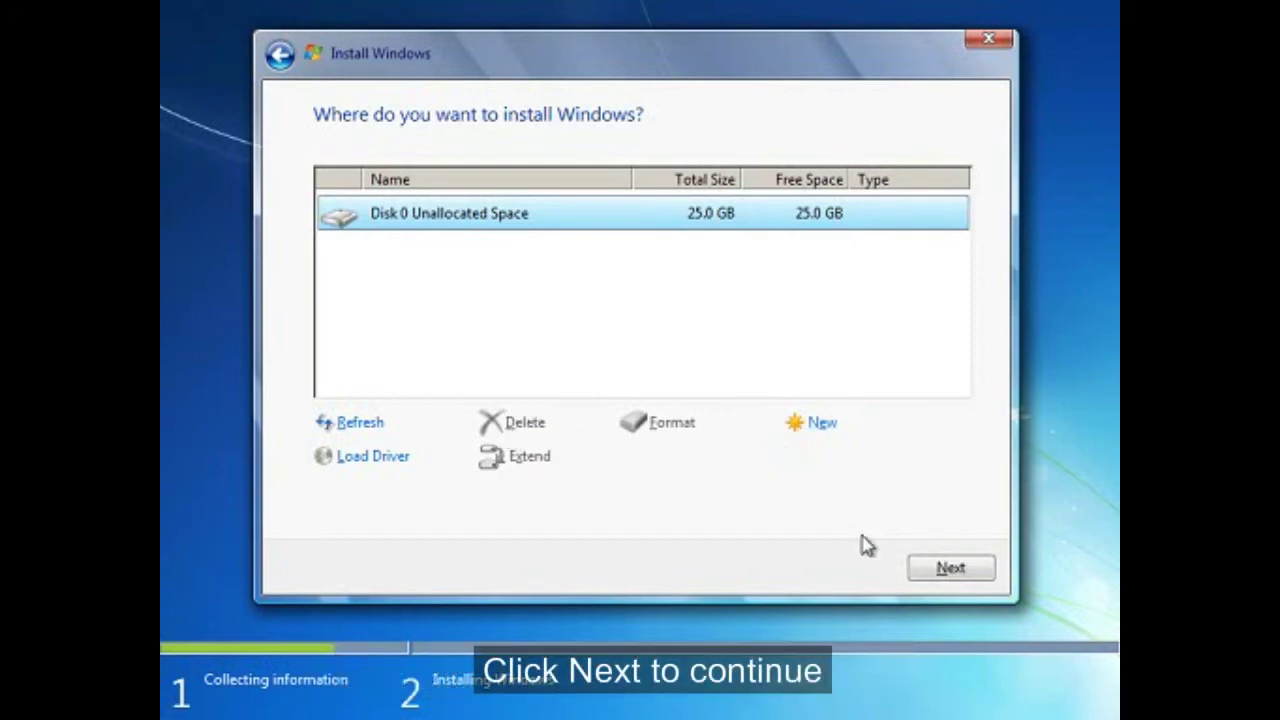
{"action": "left_click", "coordinate": [950, 569]}
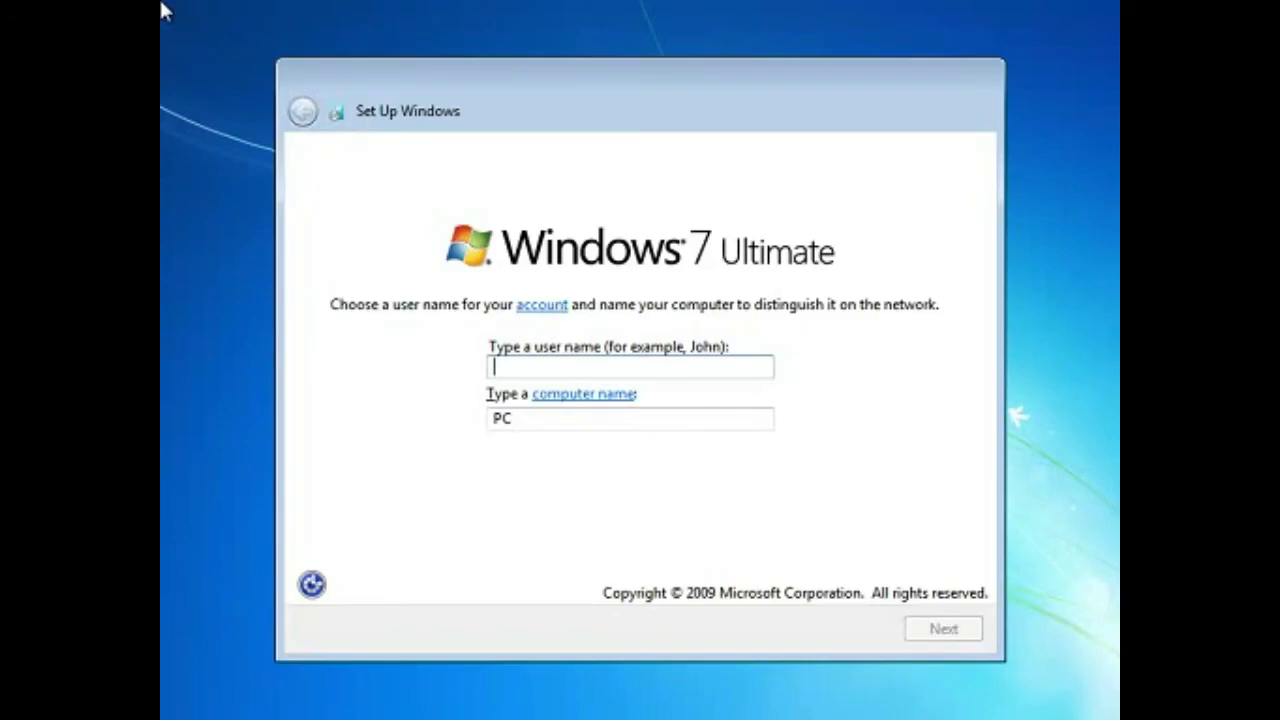
Enter the account's user name, correcting typos, and accept the auto-filled computer name
{"action": "left_click", "coordinate": [735, 362]}
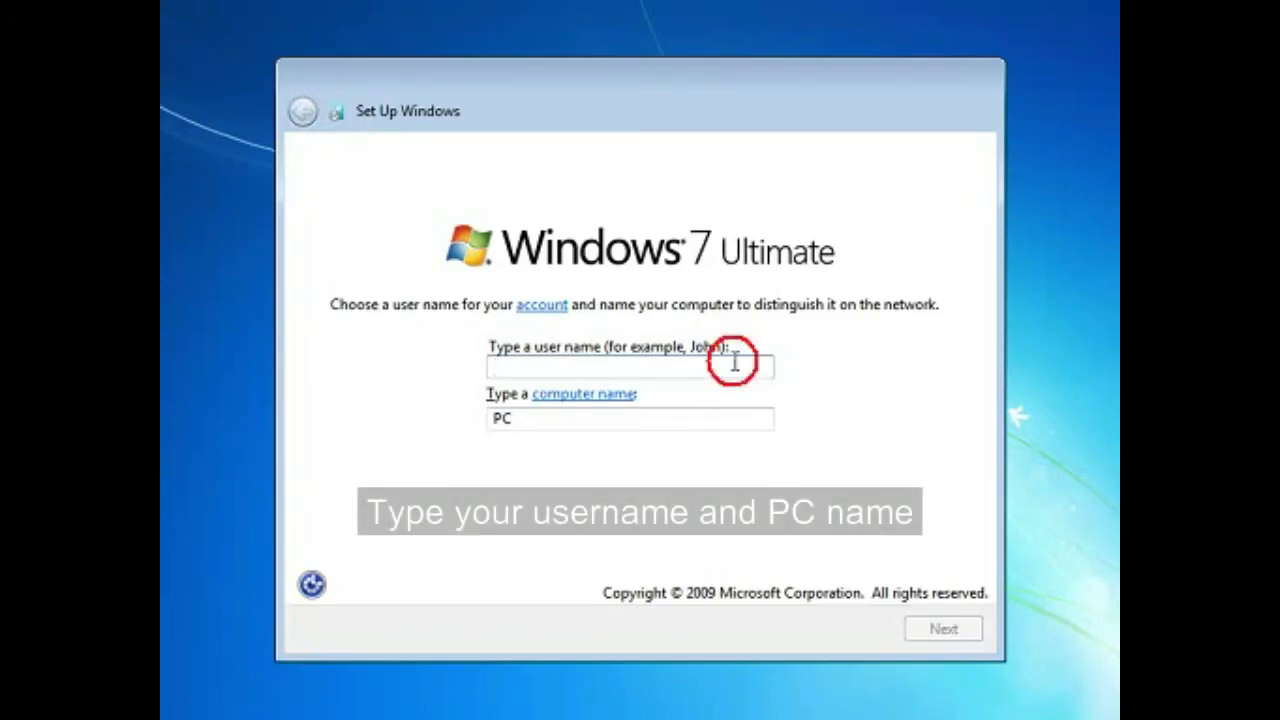
{"action": "type", "text": "Ggclu"}
{"action": "key", "text": "BackSpace"}
{"action": "key", "text": "BackSpace"}
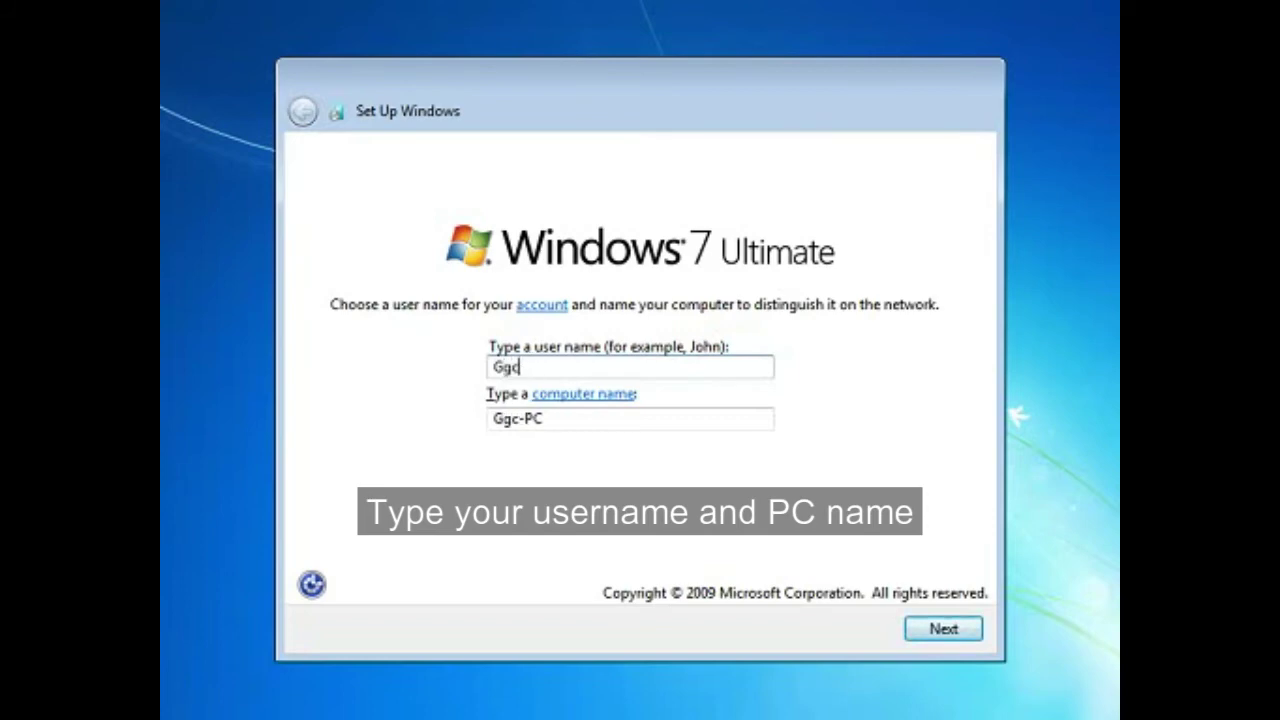
{"action": "type", "text": "C"}
{"action": "key", "text": "BackSpace"}
{"action": "key", "text": "BackSpace"}
{"action": "type", "text": "Claud"}
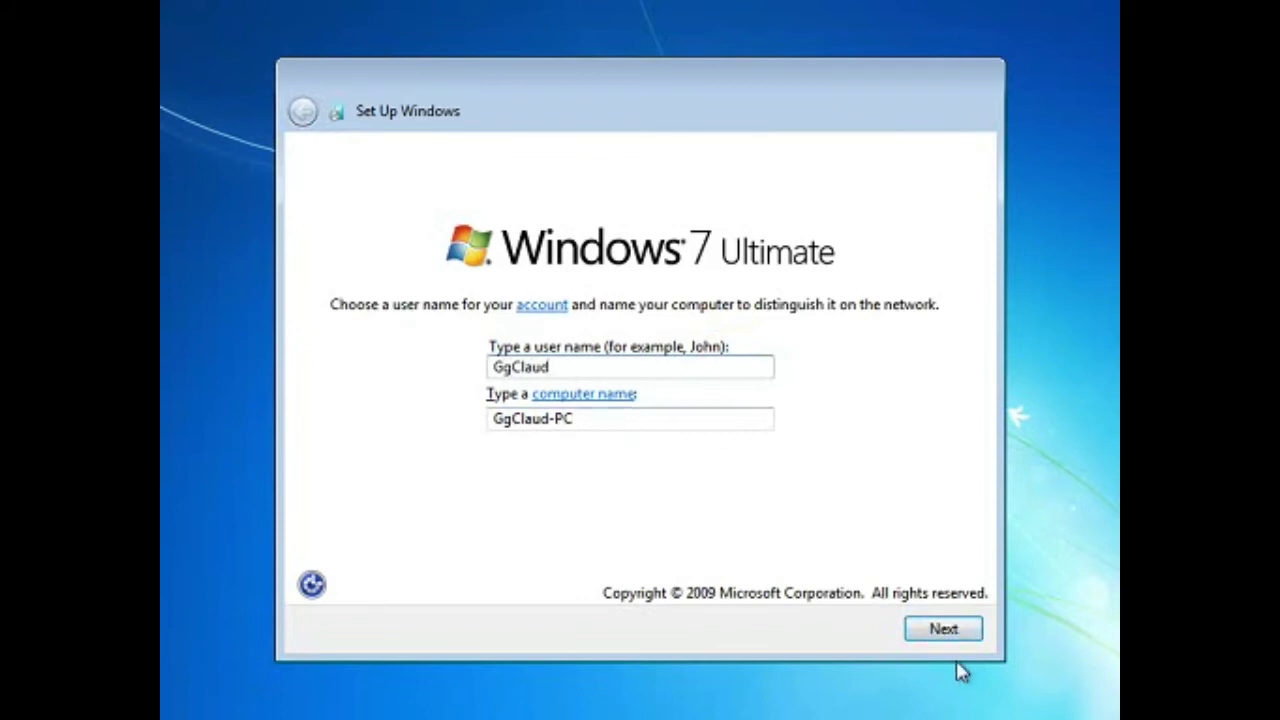
{"action": "left_click", "coordinate": [967, 633]}
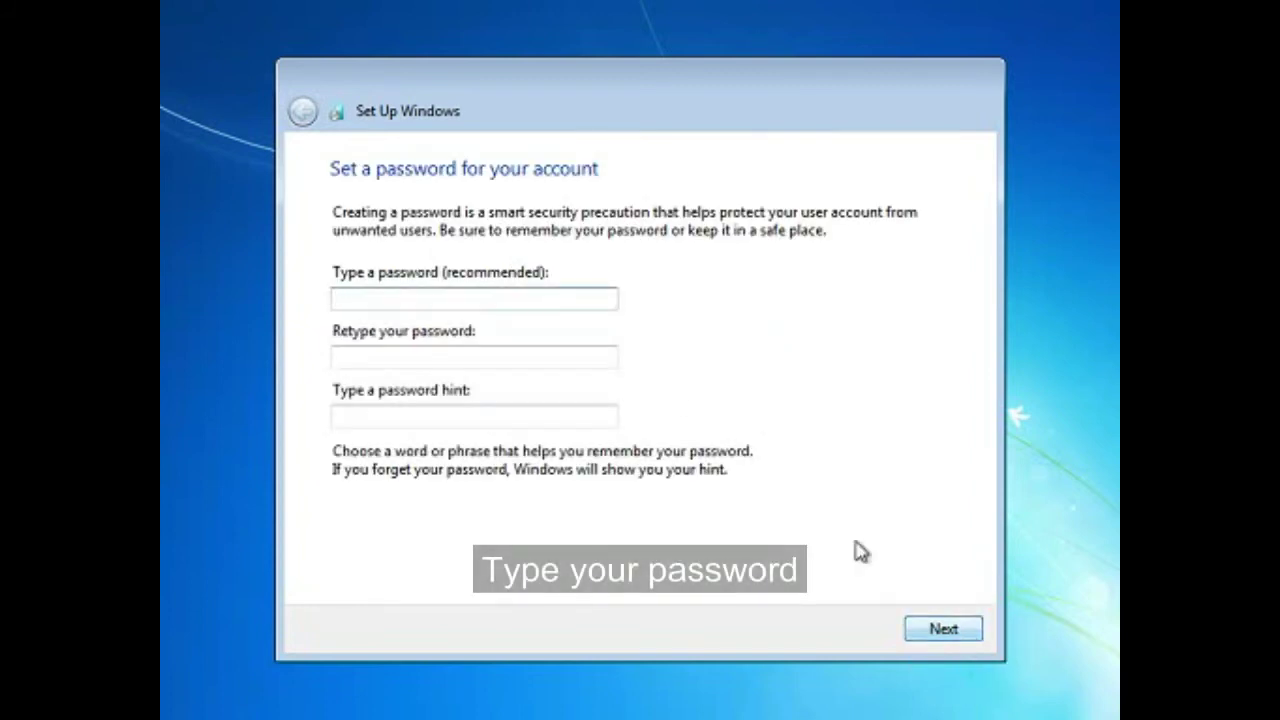
Set the account password, retype it to confirm, add a password hint, and submit
{"action": "left_click", "coordinate": [477, 300]}
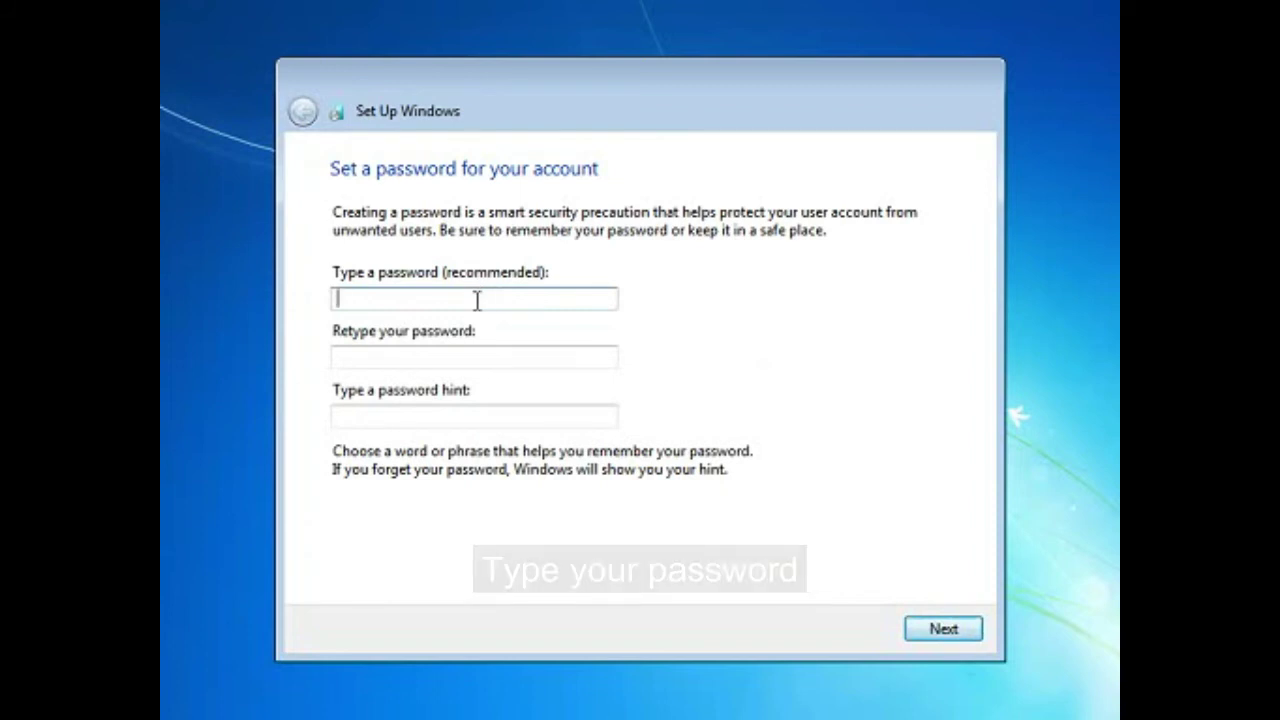
{"action": "left_click", "coordinate": [477, 300]}
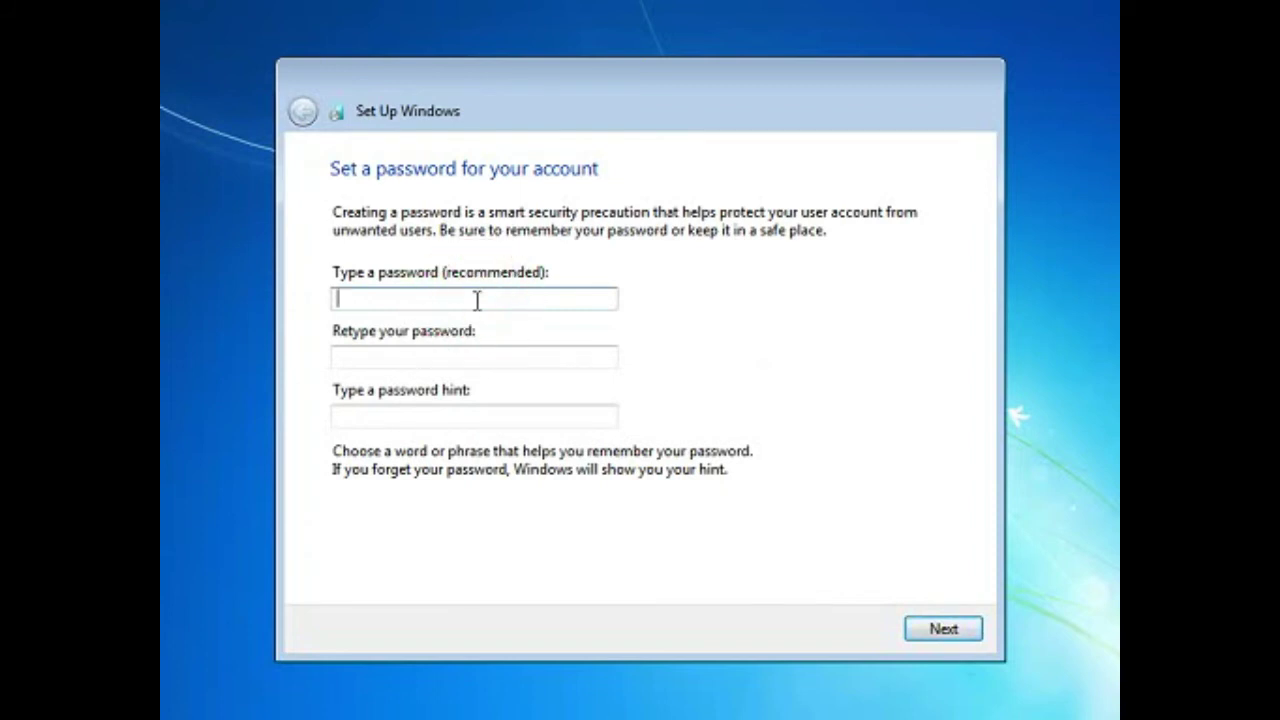
{"action": "type", "text": "123"}
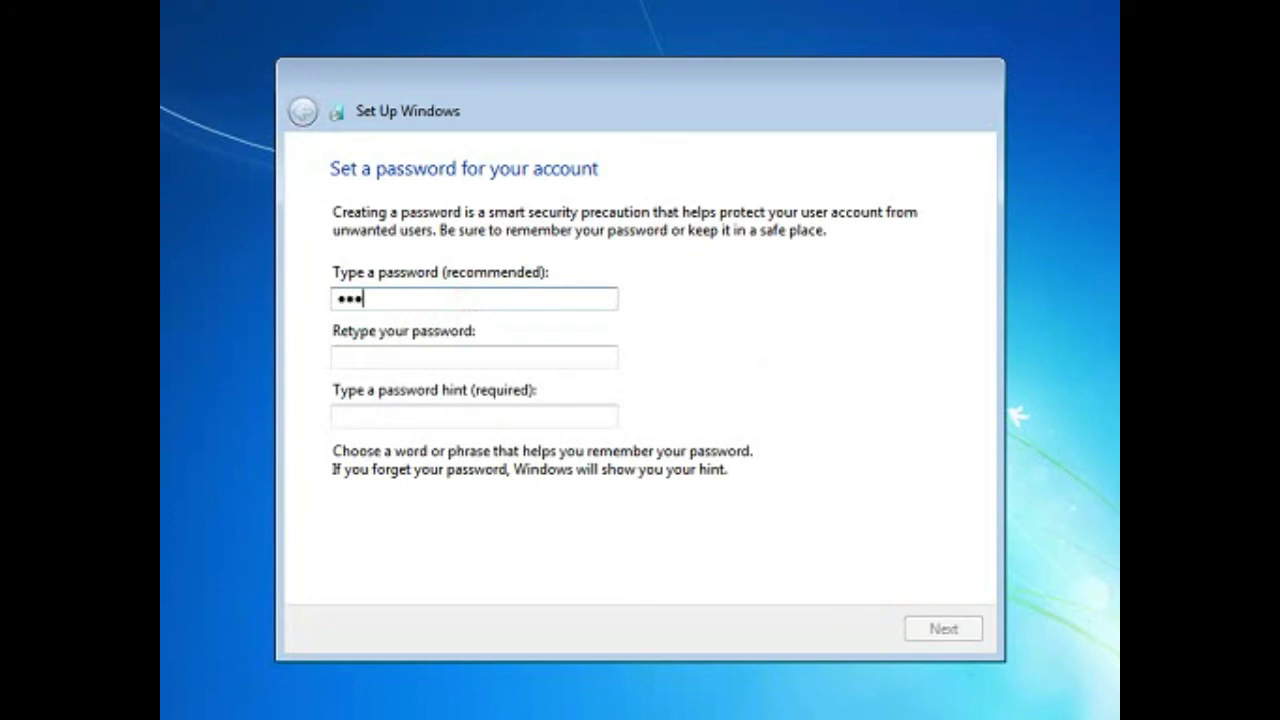
{"action": "type", "text": "45678"}
{"action": "left_click", "coordinate": [429, 350]}
{"action": "type", "text": "1"}
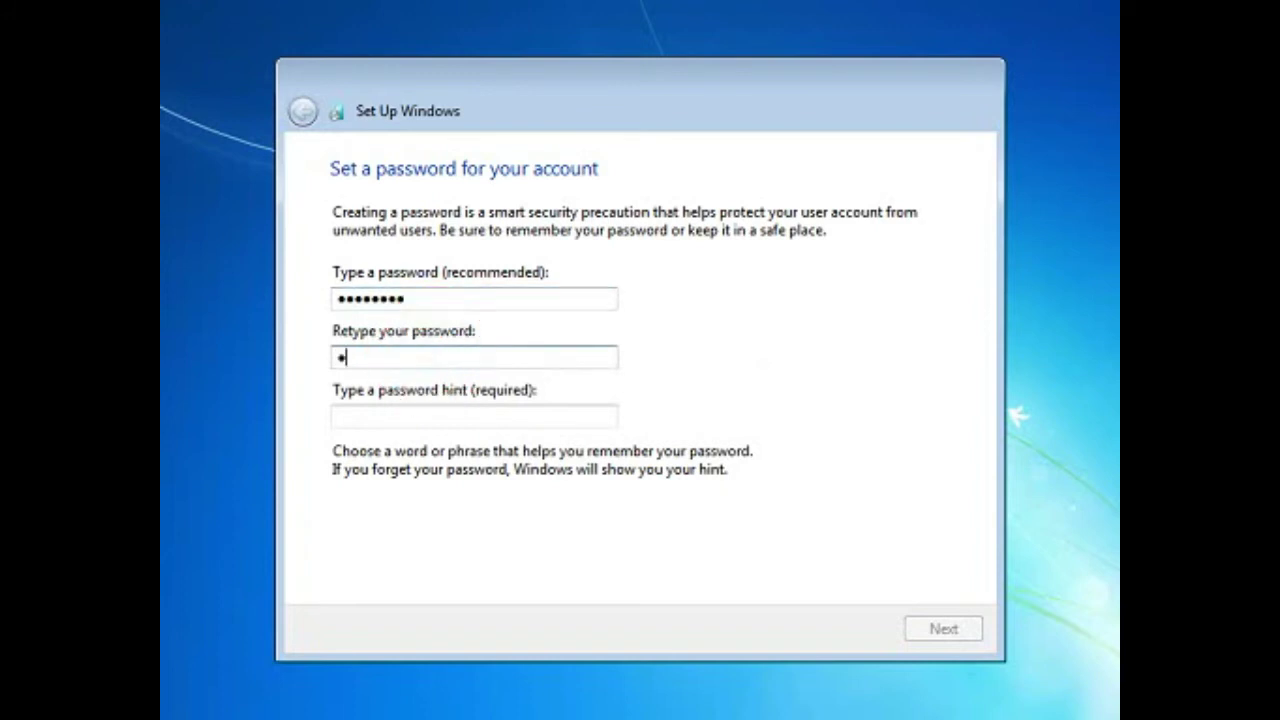
{"action": "type", "text": "2345678"}
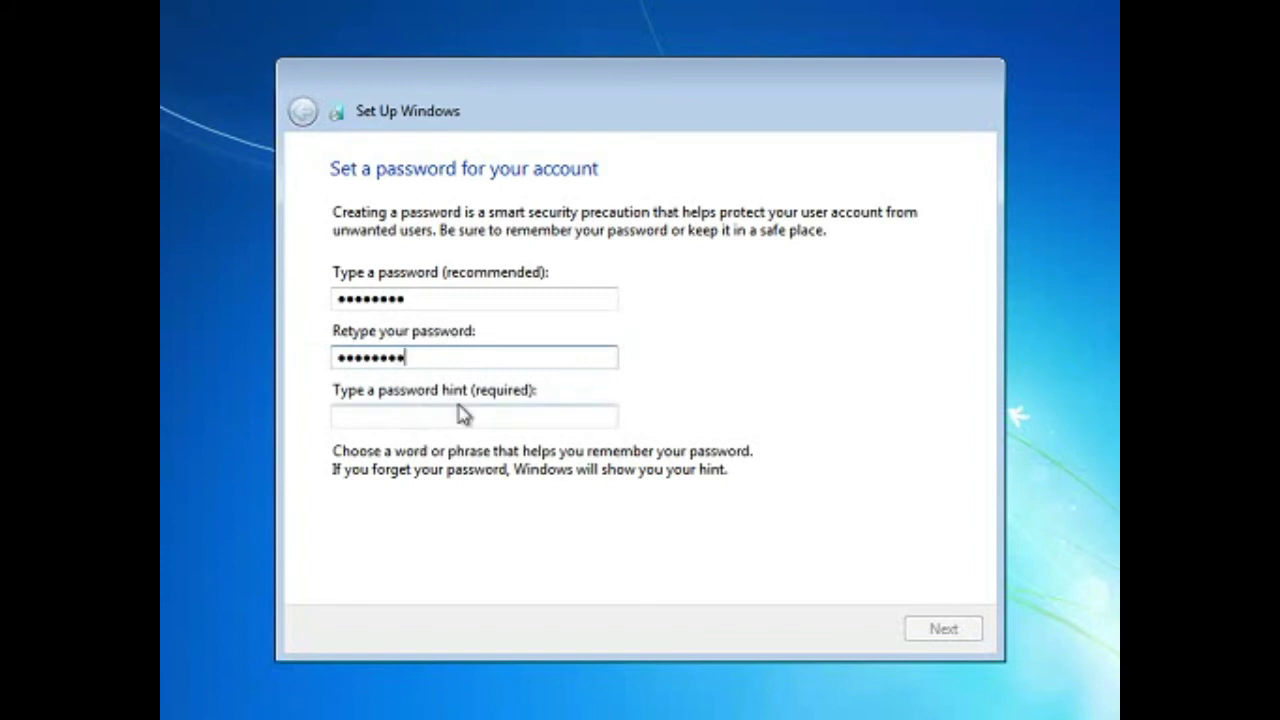
{"action": "left_click", "coordinate": [449, 418]}
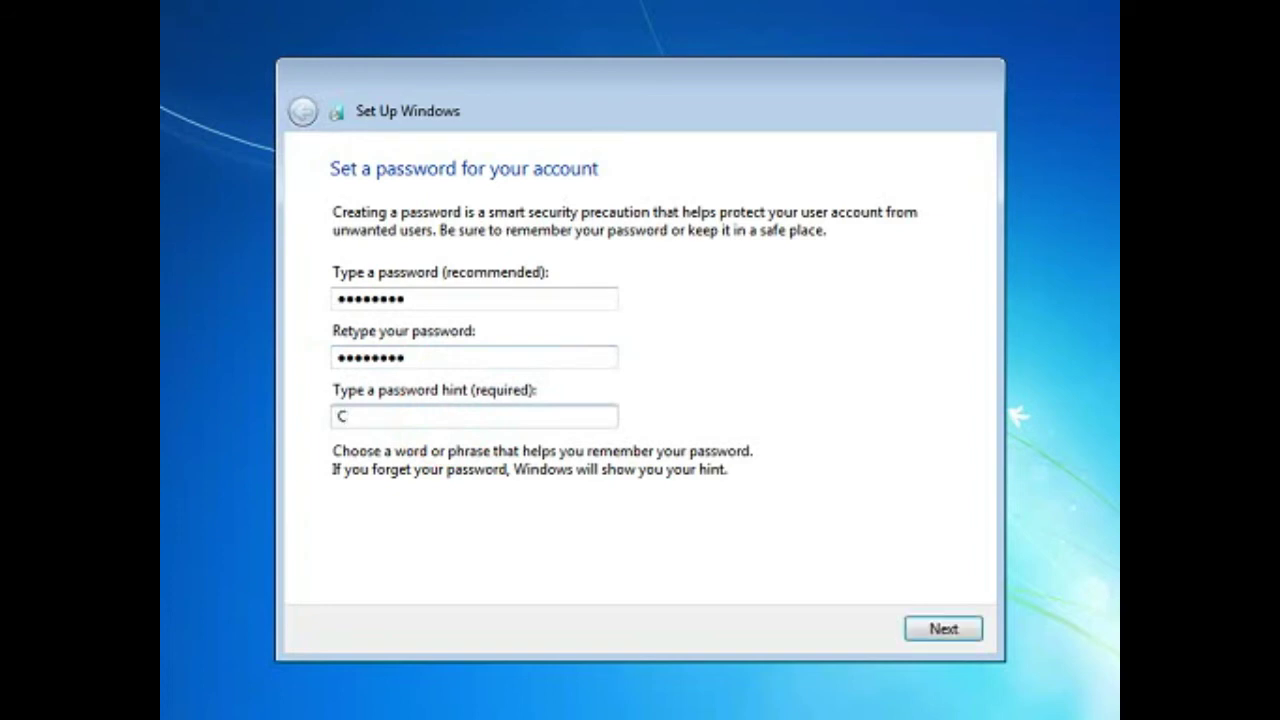
{"action": "type", "text": "oudname"}
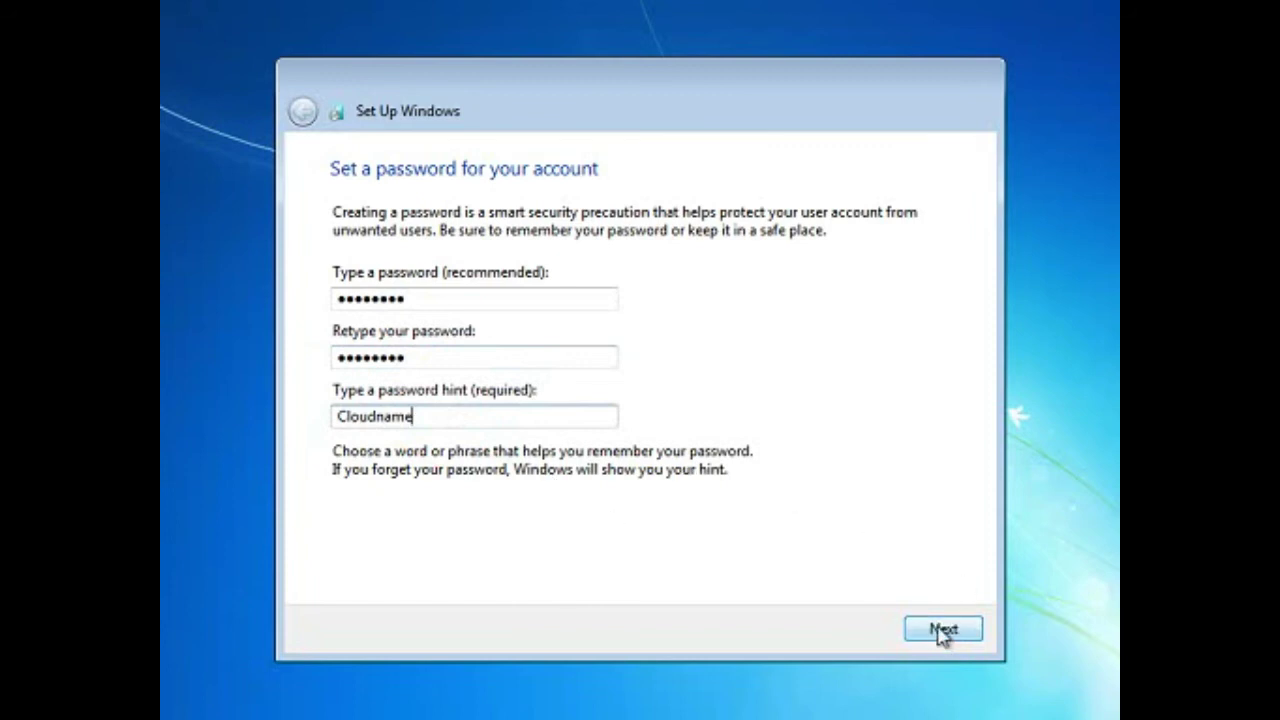
{"action": "left_click", "coordinate": [940, 630]}
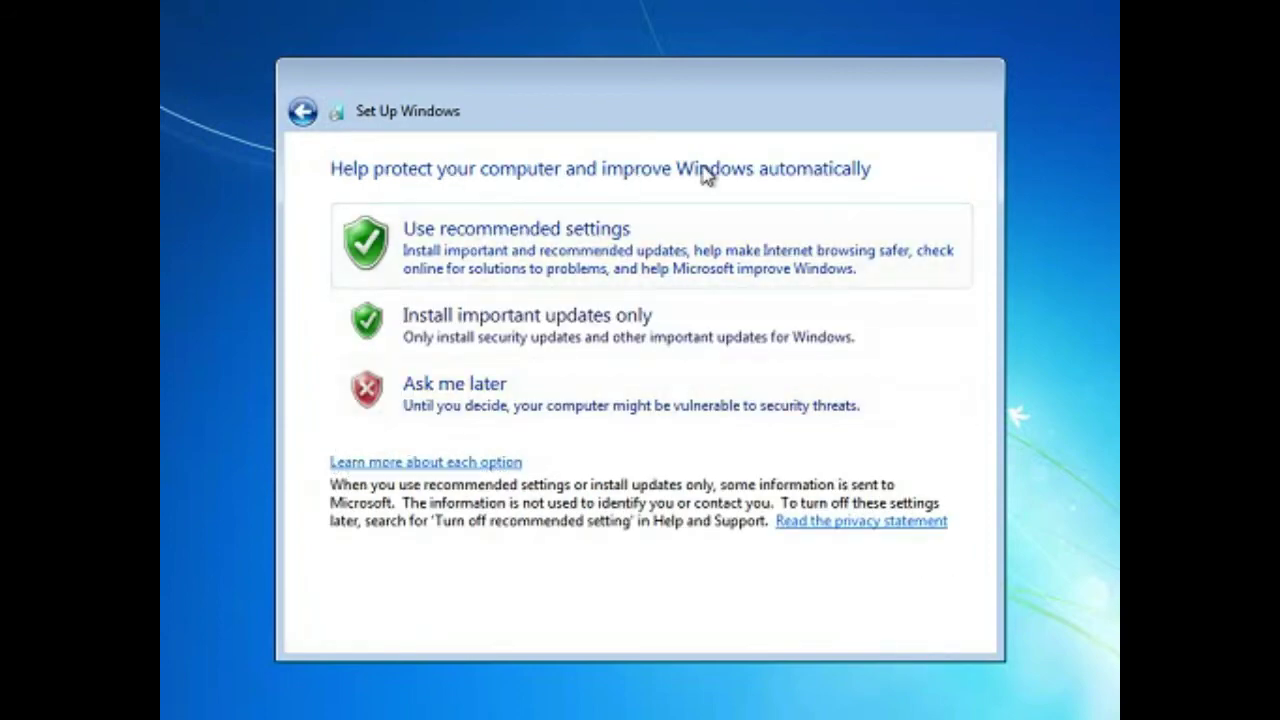
Choose 'Use recommended settings' for Windows updates and protection
{"action": "left_click", "coordinate": [482, 252]}
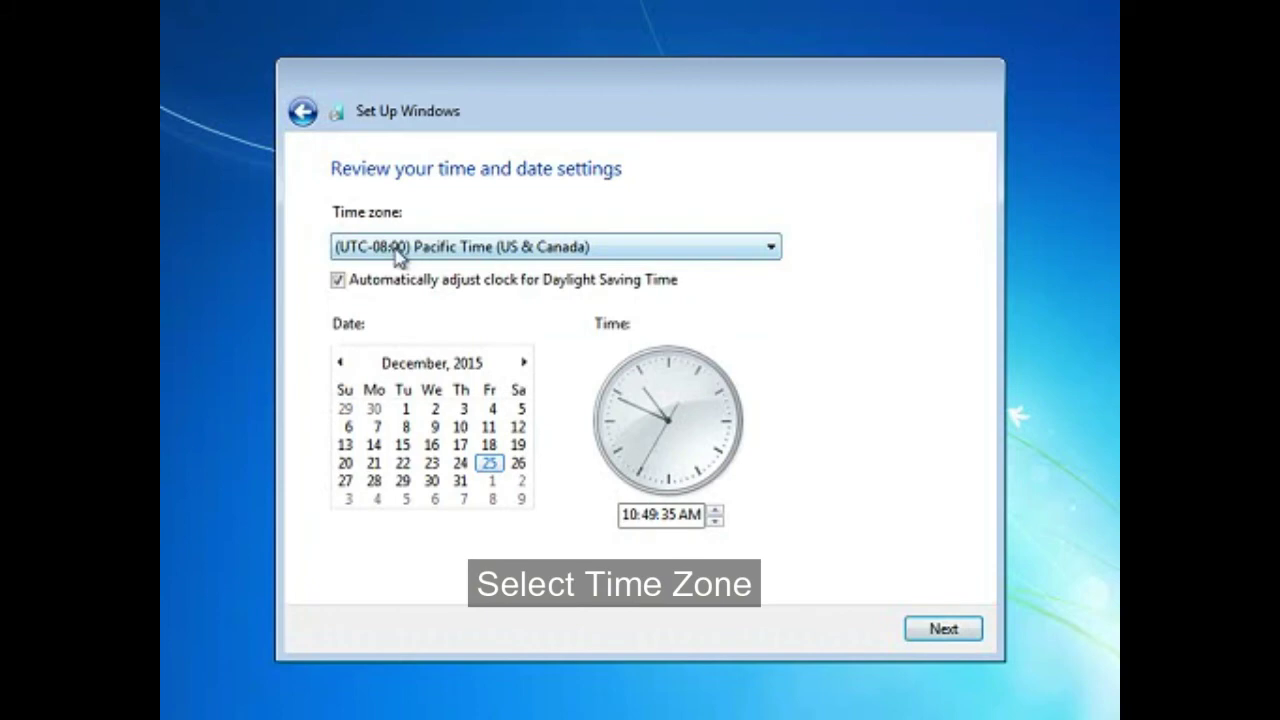
Change the time zone to (UTC+08:00) Beijing, Chongqing, Hong Kong, Urumqi and continue
{"action": "left_click", "coordinate": [542, 248]}
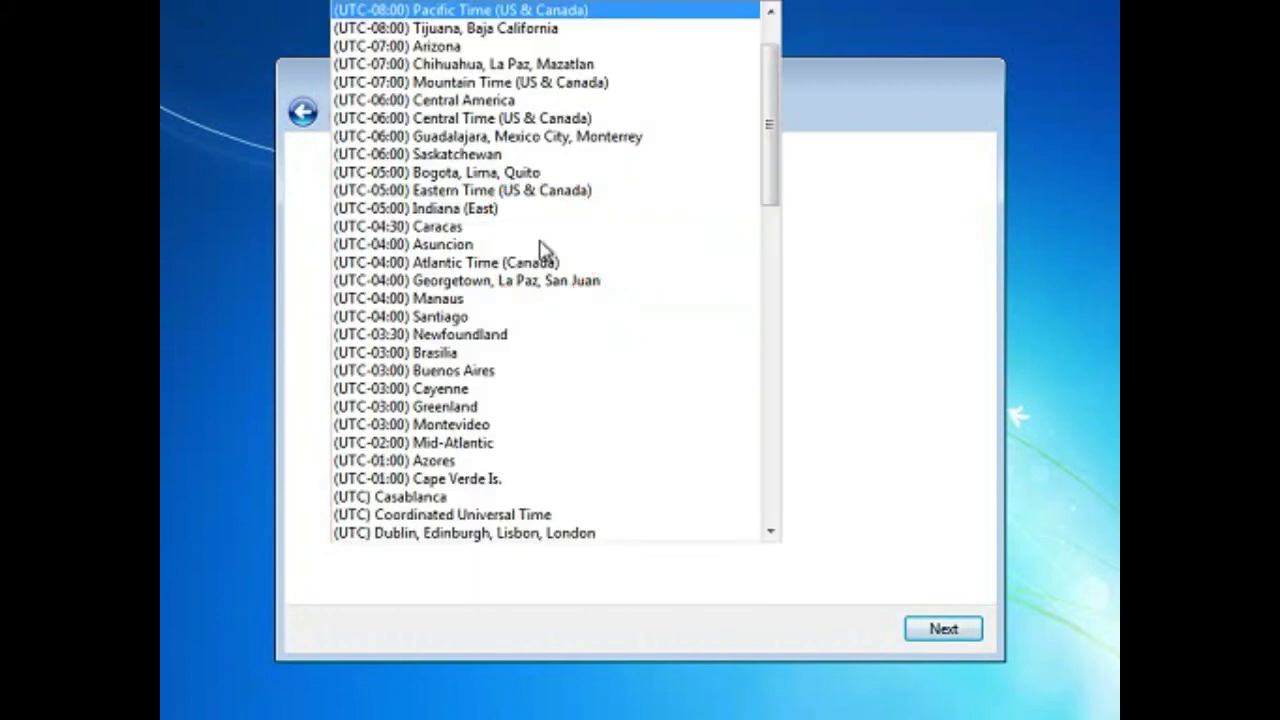
{"action": "left_click_drag", "start_coordinate": [776, 145], "coordinate": [818, 410]}
{"action": "left_click", "coordinate": [600, 353]}
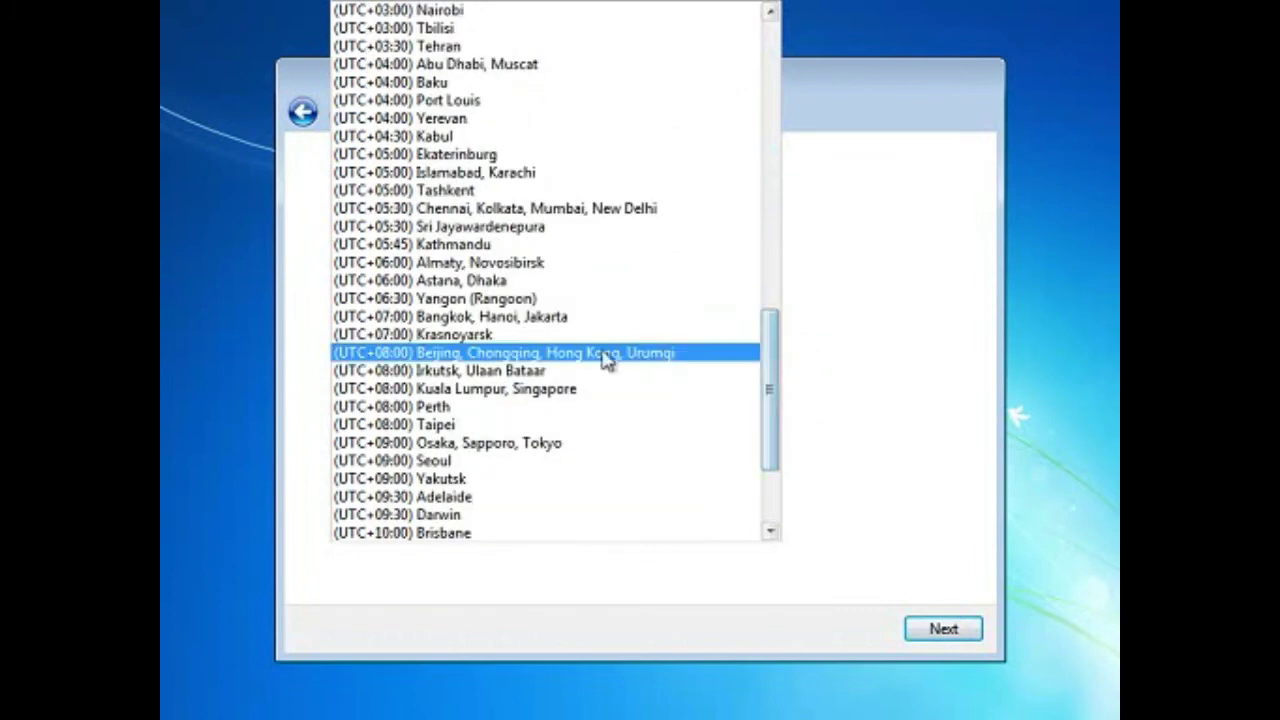
{"action": "left_click", "coordinate": [590, 353]}
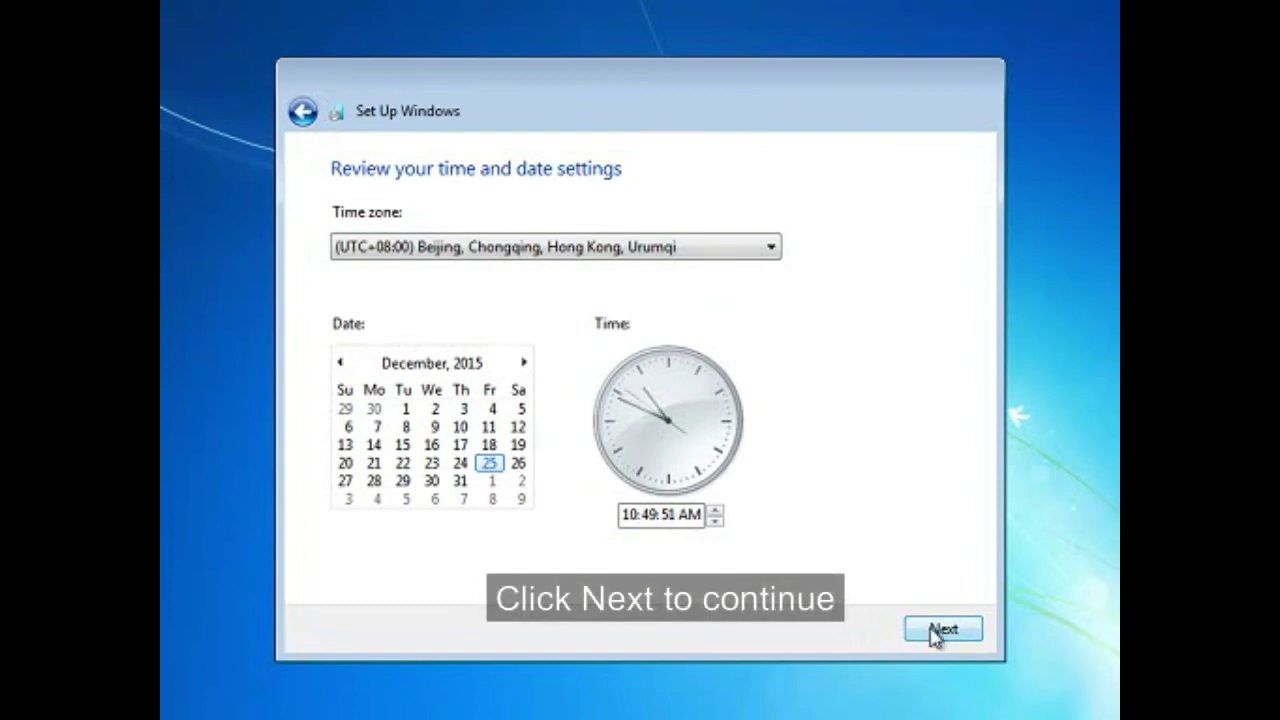
{"action": "left_click", "coordinate": [937, 632]}
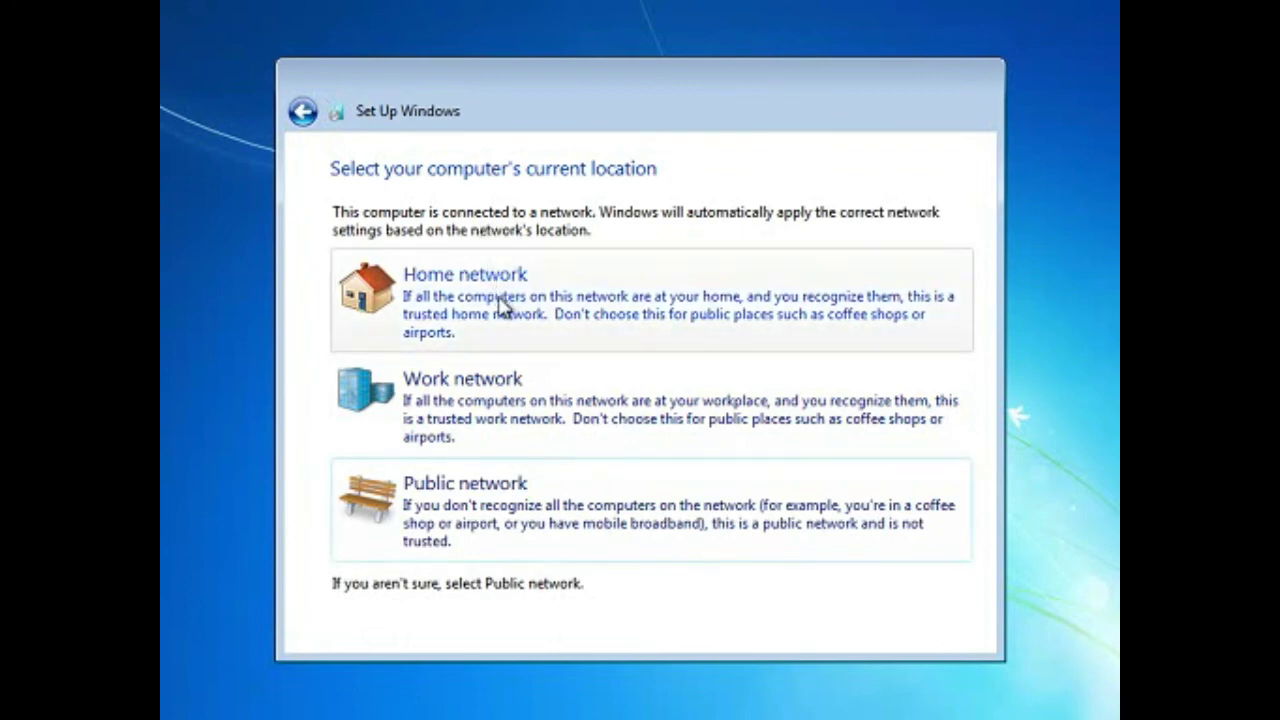
Set the network location to Home network so setup can finish
{"action": "left_click", "coordinate": [501, 300]}
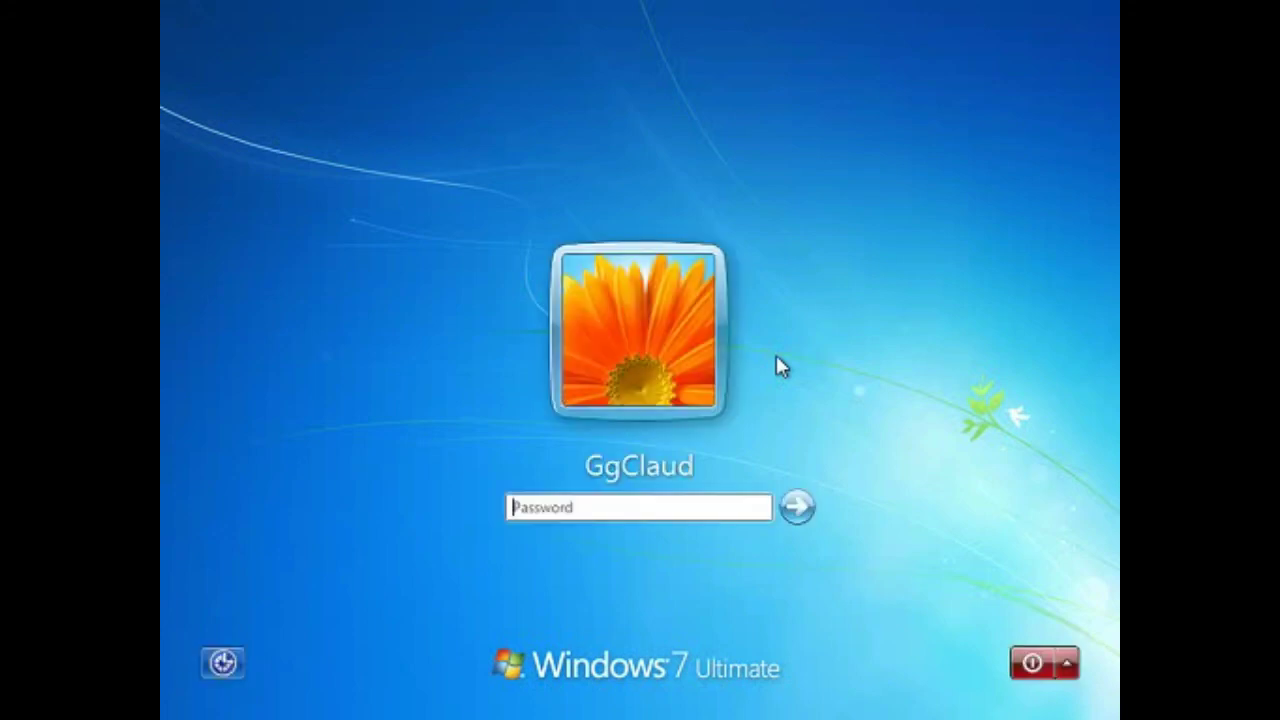
Enter the account password on the logon screen and sign in
{"action": "left_click", "coordinate": [631, 511]}
{"action": "type", "text": "a"}
{"action": "type", "text": "bcd"}
{"action": "type", "text": "•••"}
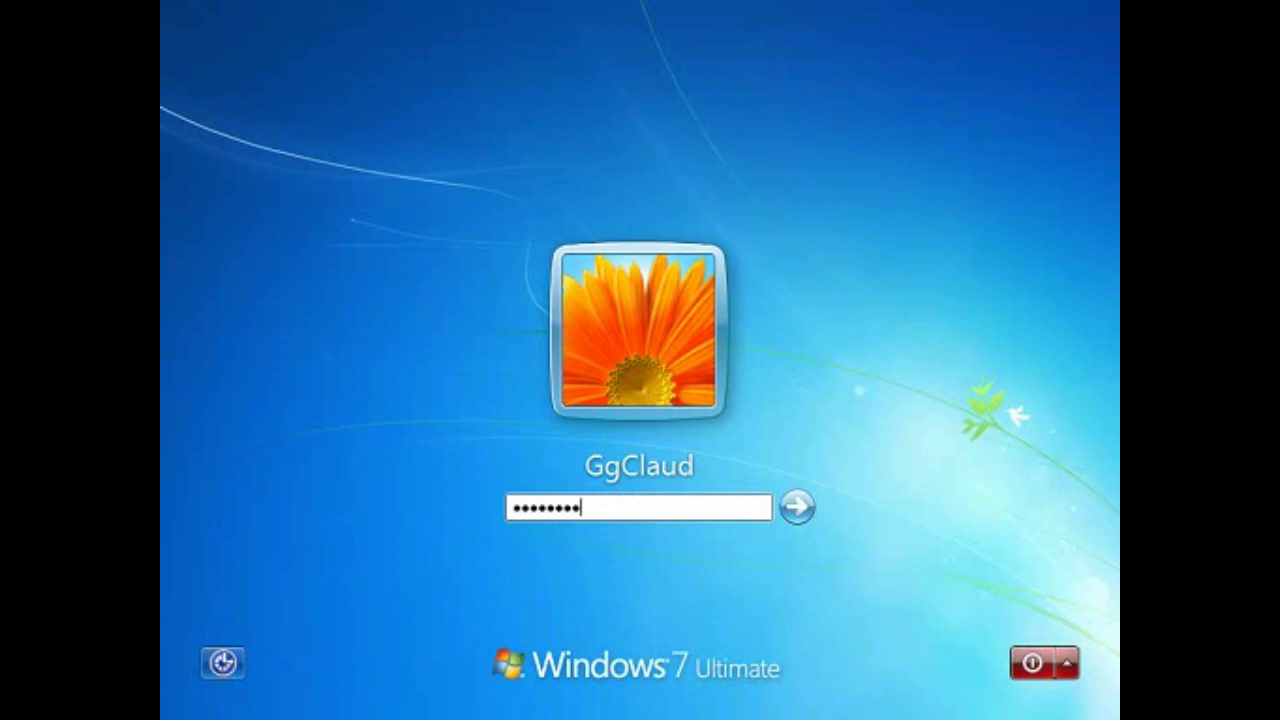
{"action": "left_click", "coordinate": [794, 511]}
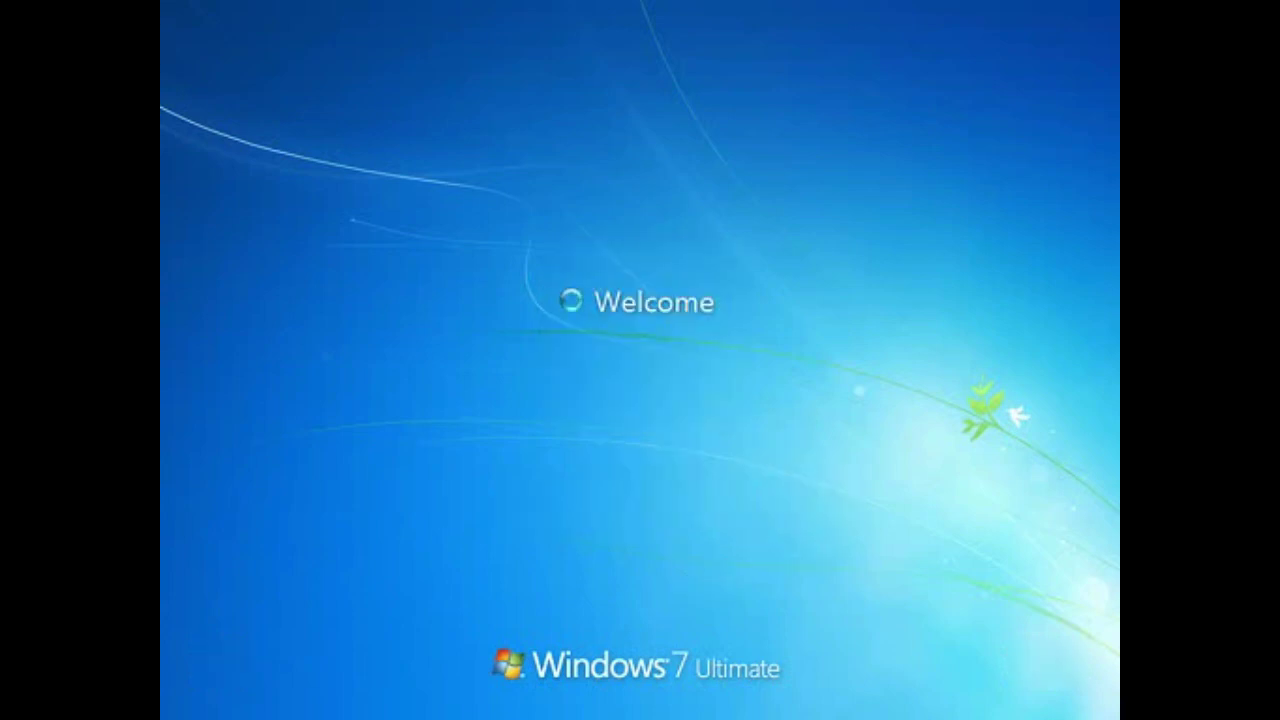